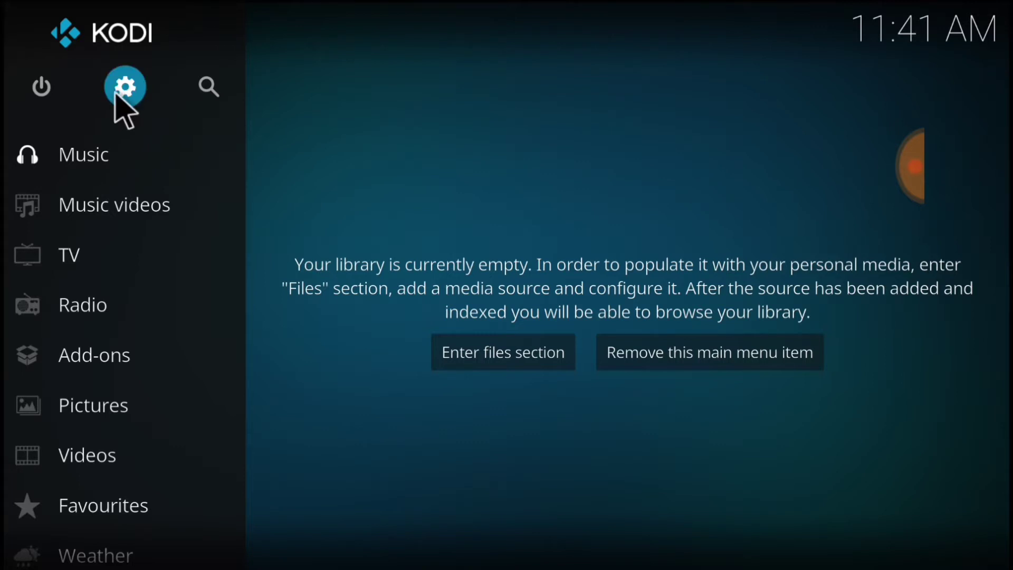
Step: In System settings > Add-ons, switch Unknown sources on and accept the warning
left_click(138, 103)
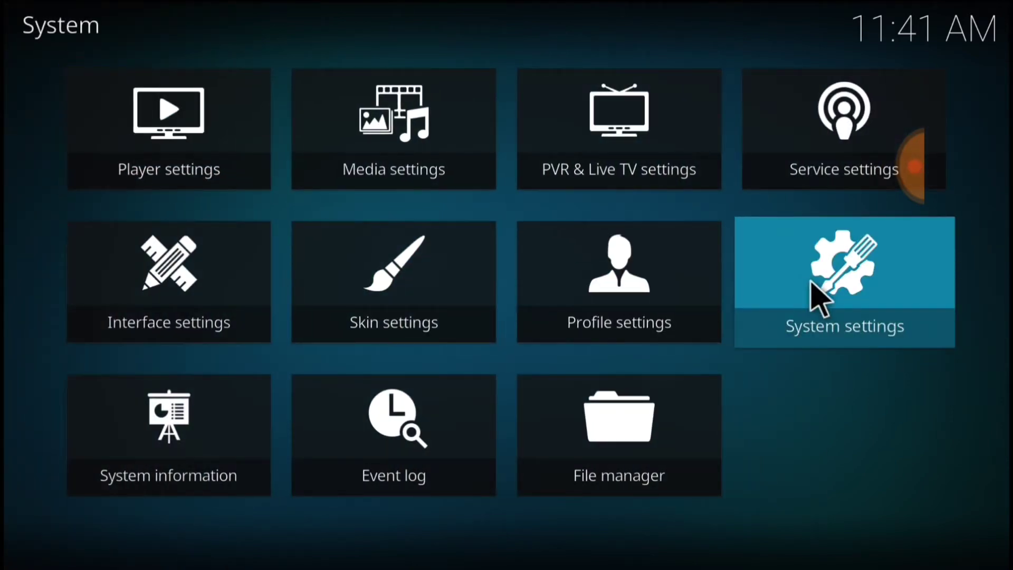
left_click(820, 298)
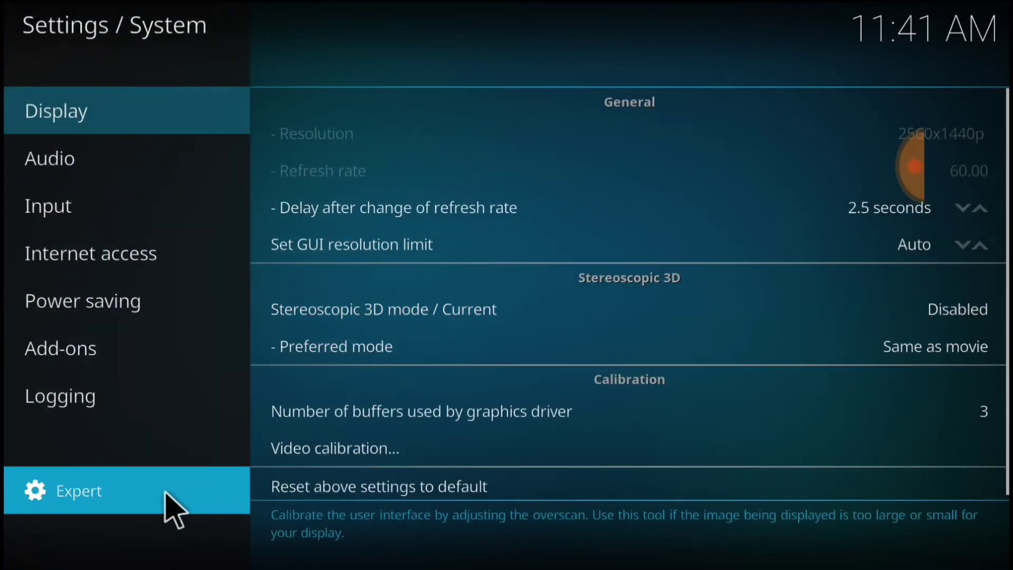
mouse_move(157, 375)
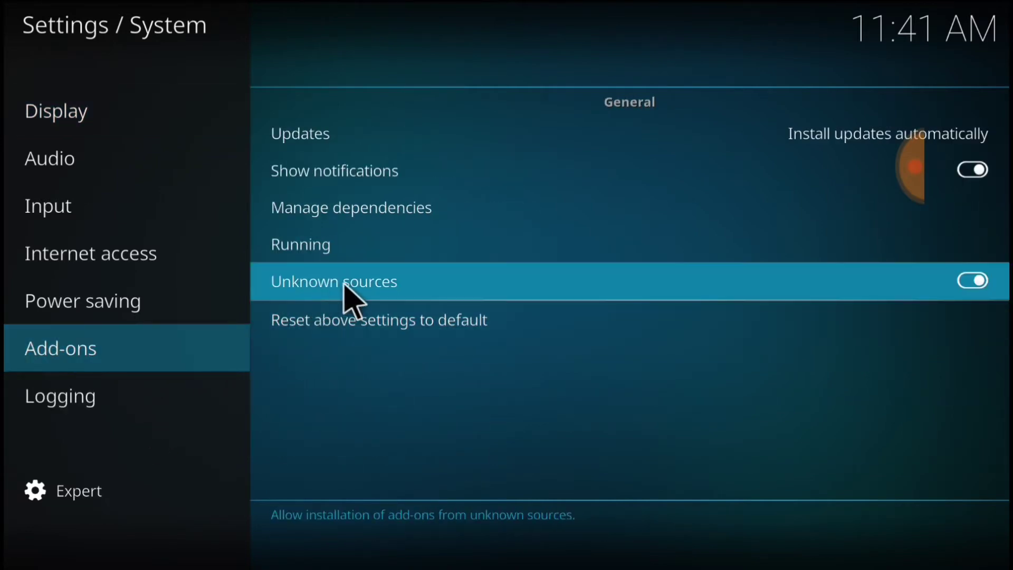
left_click(973, 285)
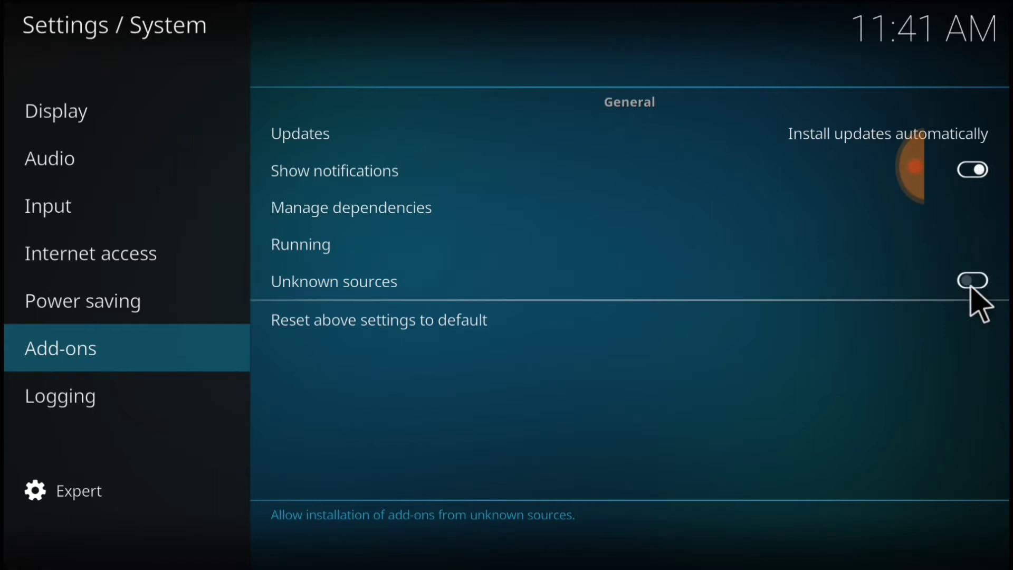
left_click(974, 288)
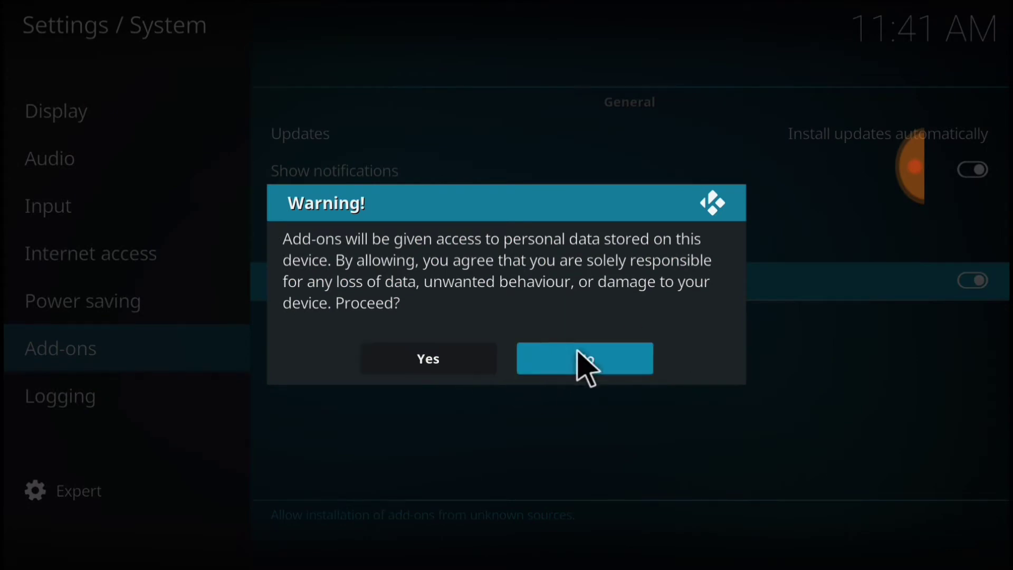
left_click(469, 351)
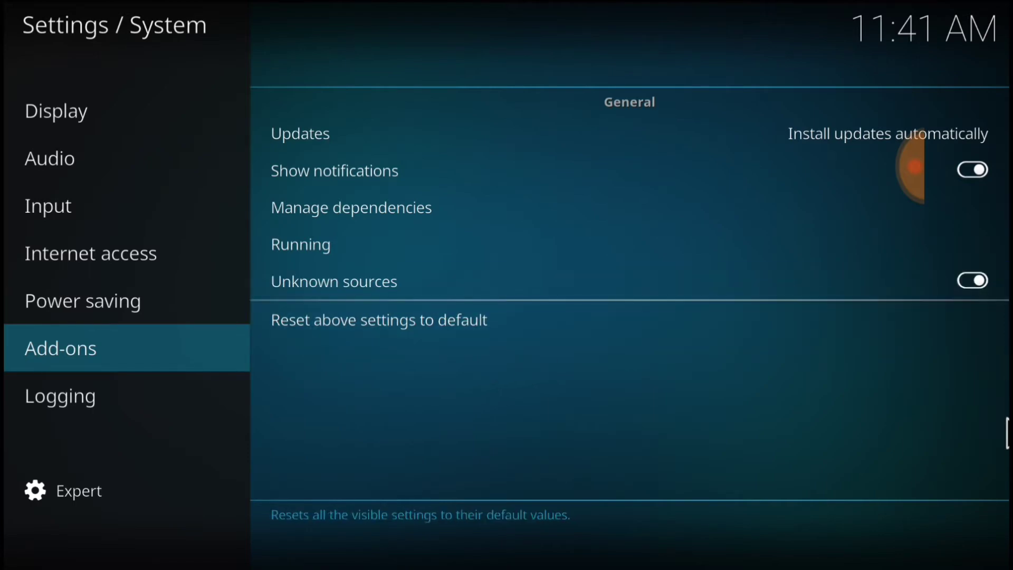
left_click(970, 455)
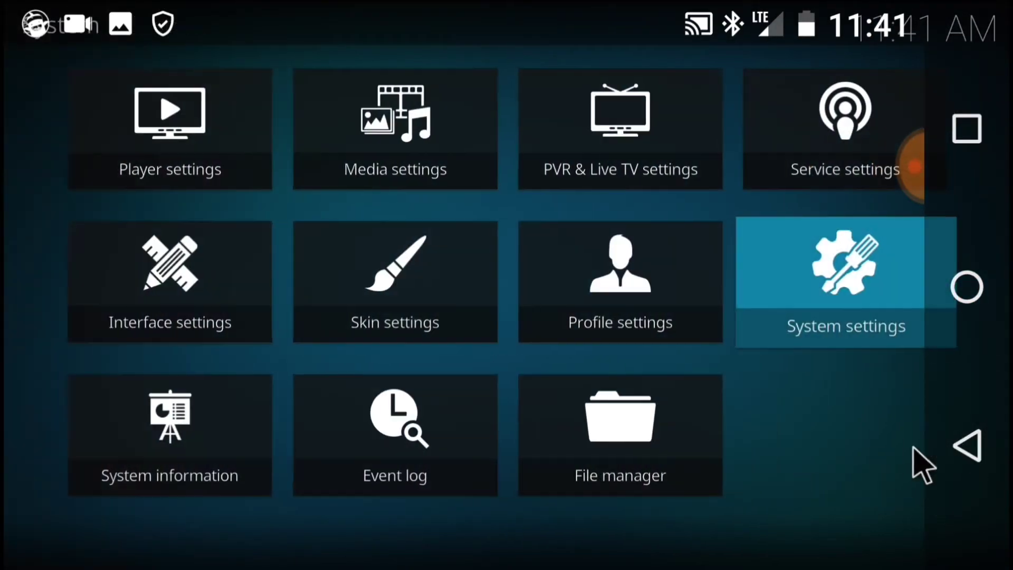
left_click(618, 448)
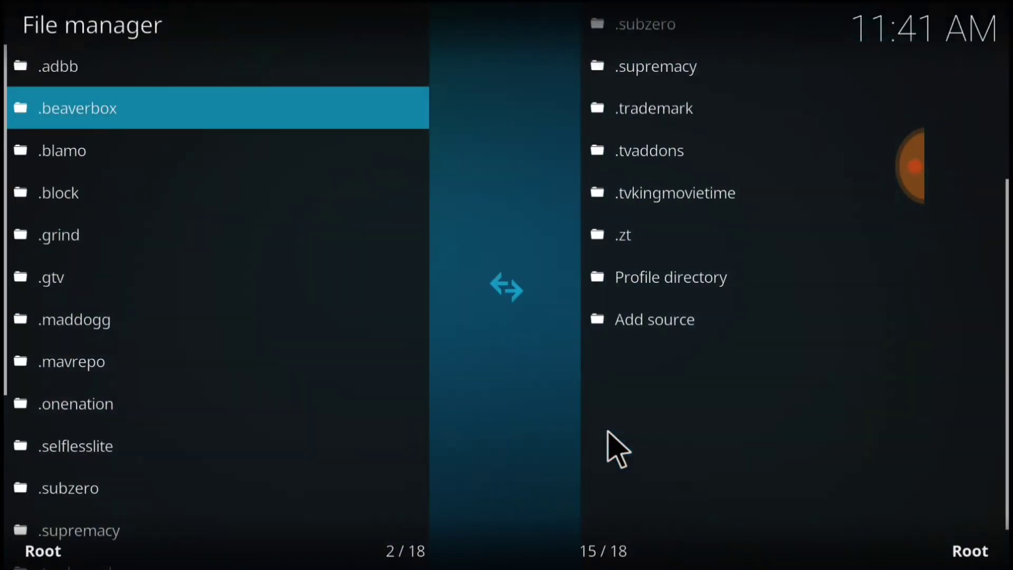
scroll(317, 470, "down", 11)
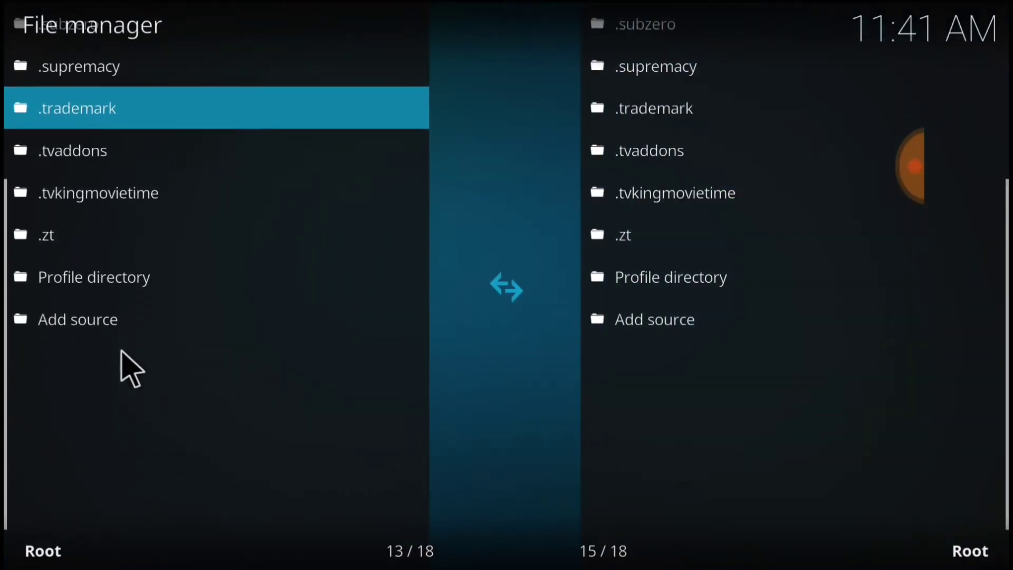
left_click(78, 322)
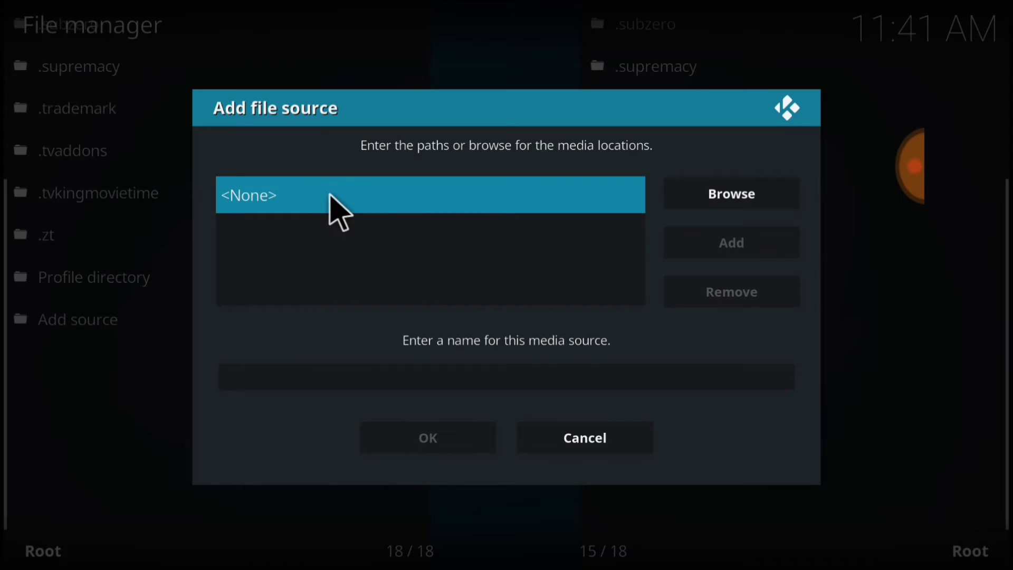
left_click(340, 213)
type("http://thekftv.xyz/Repo/Plugins/")
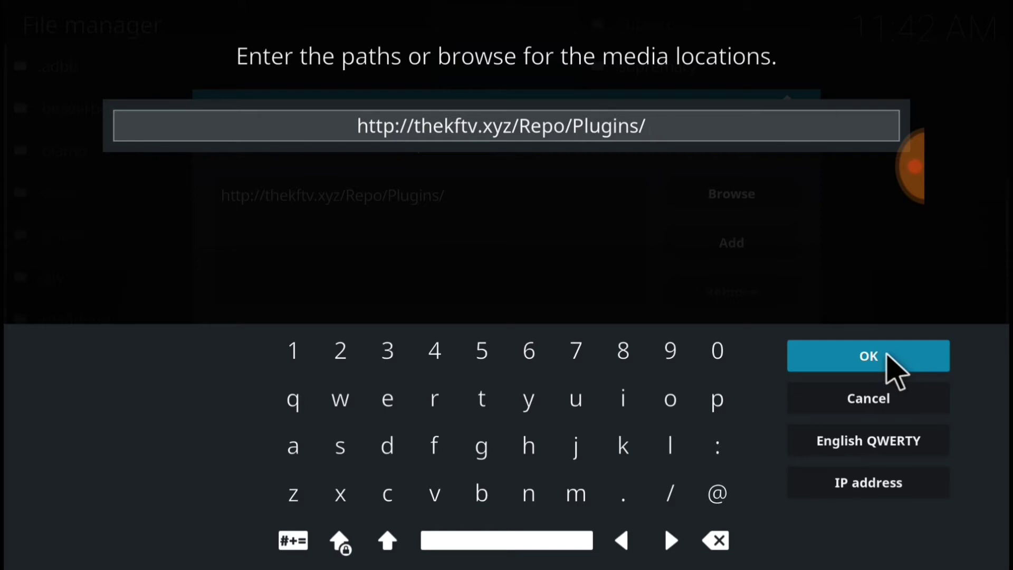
Step: Confirm the repository path, keep the name .block, and save the new file source
left_click(889, 357)
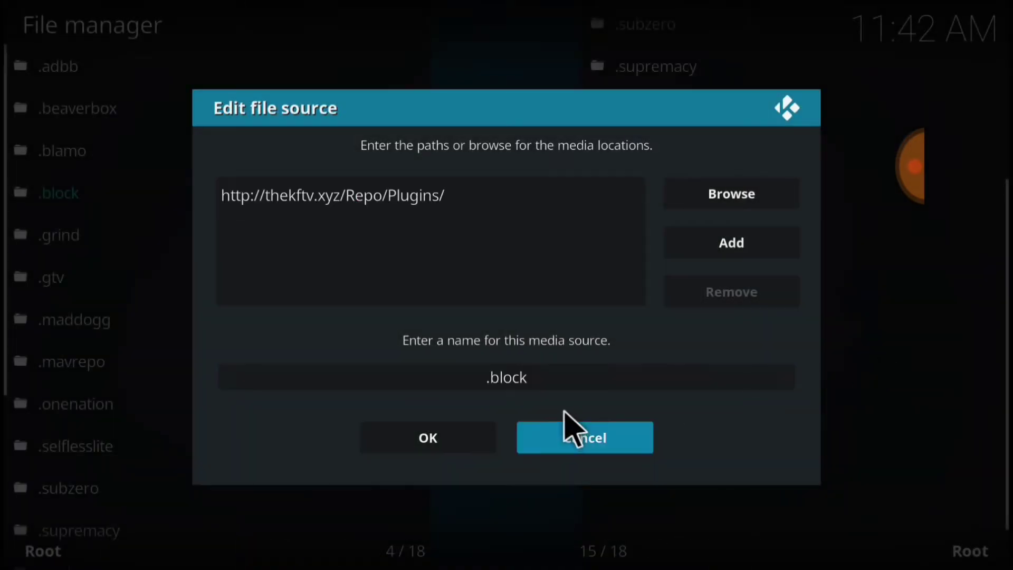
left_click(563, 378)
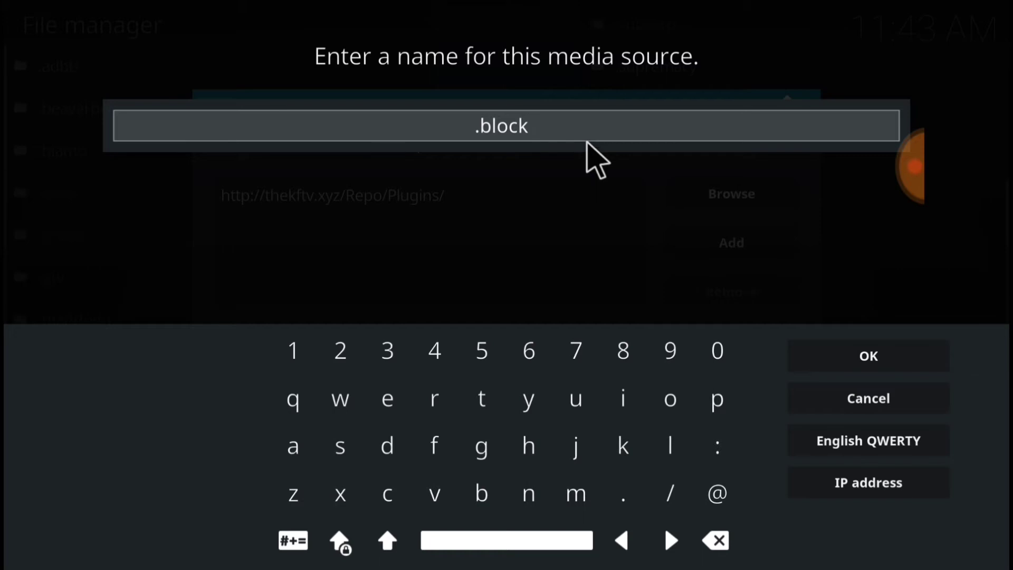
left_click(864, 364)
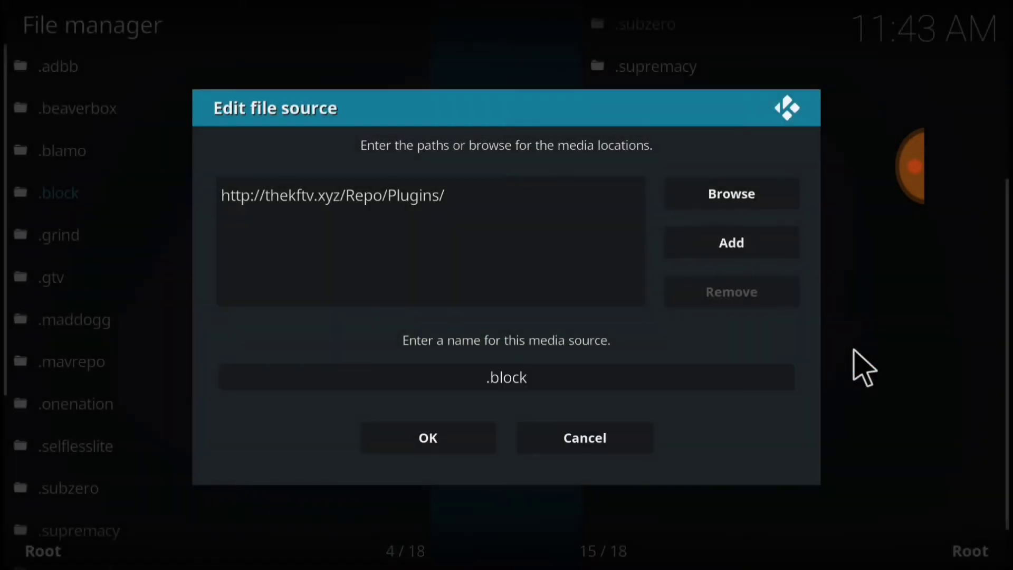
left_click(417, 443)
Step: Leave File manager for the Kodi home screen and open the Add-ons section
scroll(417, 444, "down", 2)
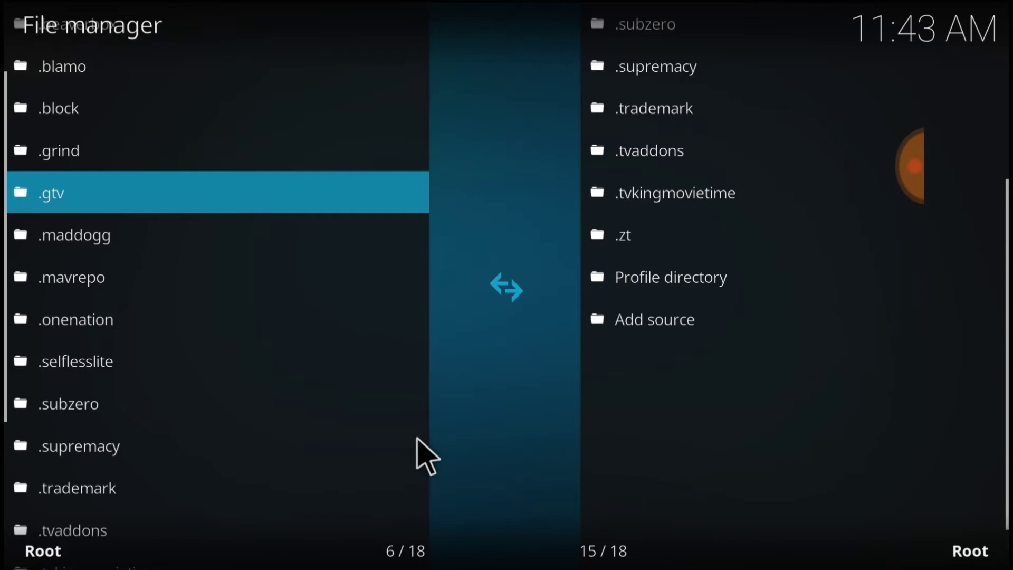
scroll(423, 452, "down", 7)
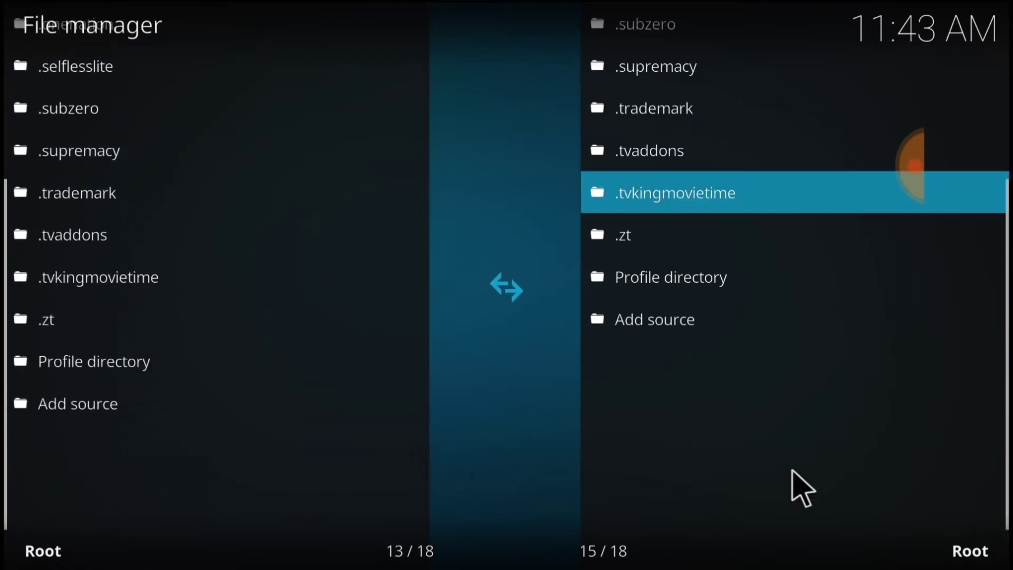
mouse_move(997, 470)
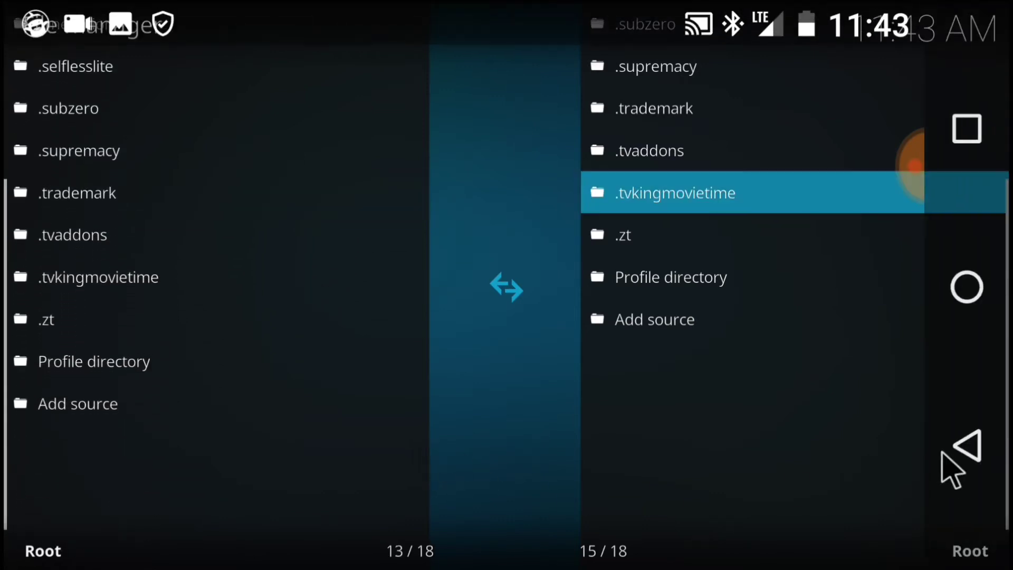
left_click(961, 453)
left_click(971, 467)
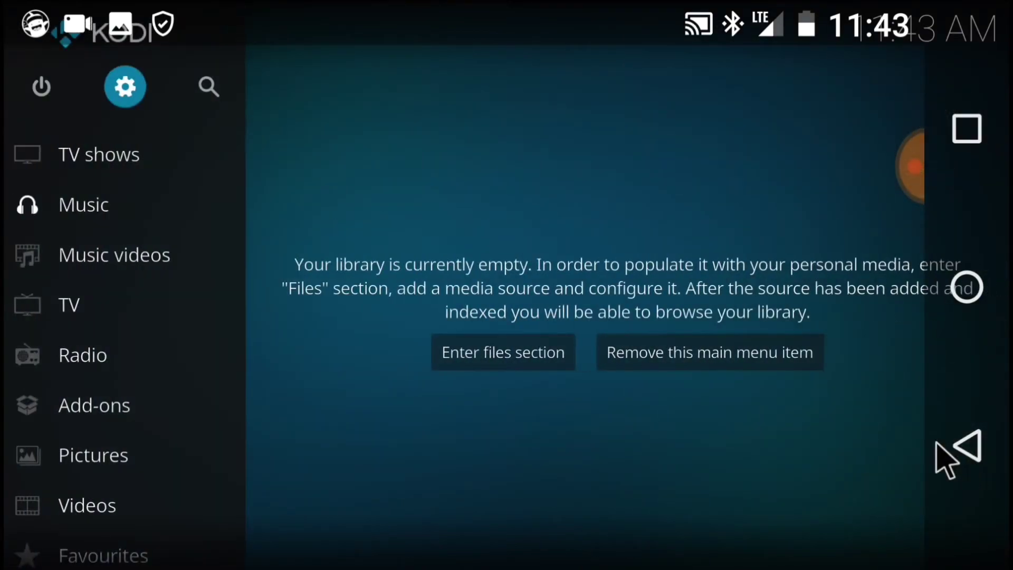
mouse_move(72, 420)
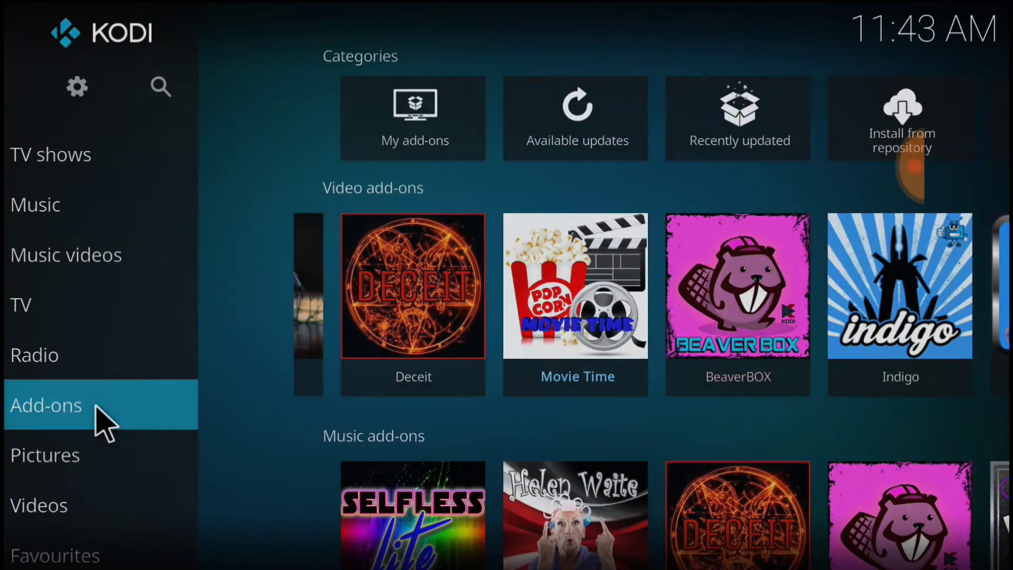
left_click(101, 423)
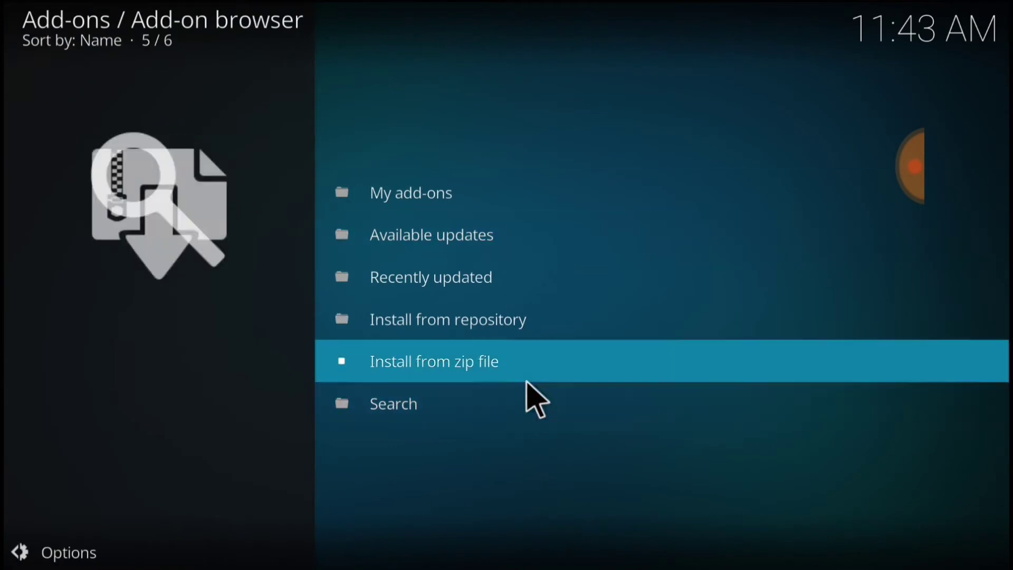
Step: Install plugin.video.unbrandeddbb-1.1.zip from the .block source using Install from zip file
left_click(480, 368)
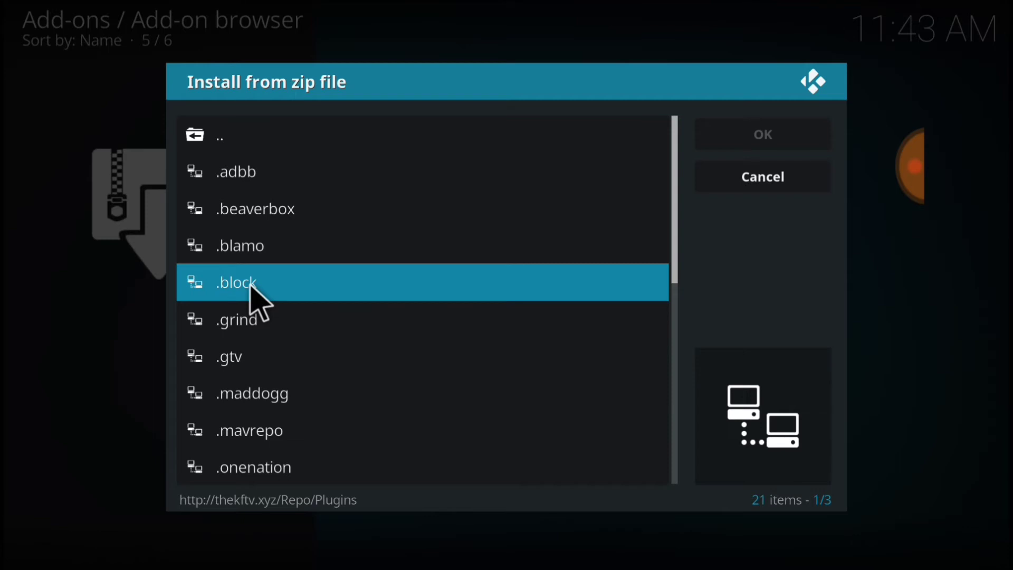
left_click(253, 289)
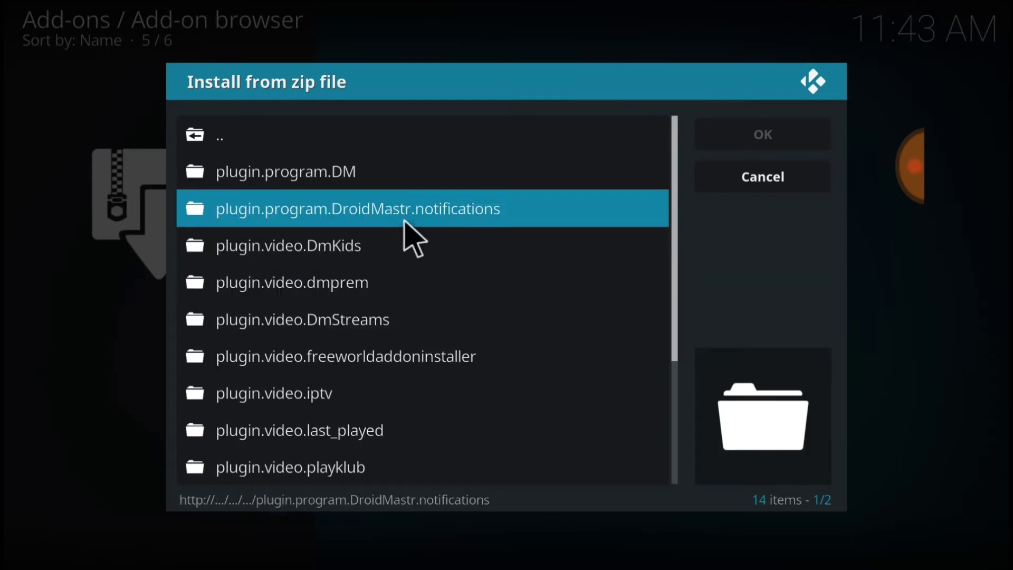
scroll(406, 255, "down", 2)
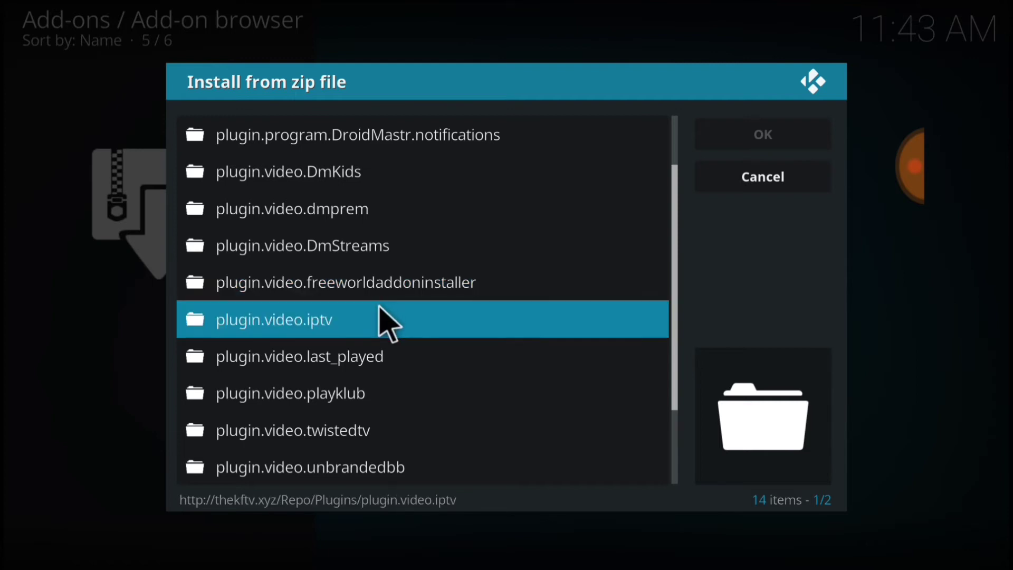
scroll(391, 325, "down", 3)
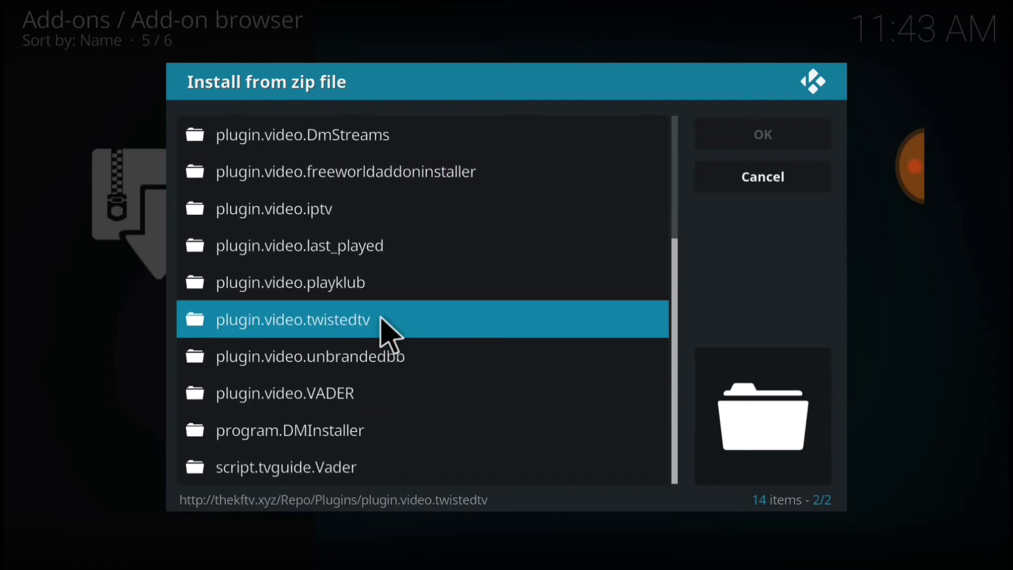
left_click(380, 364)
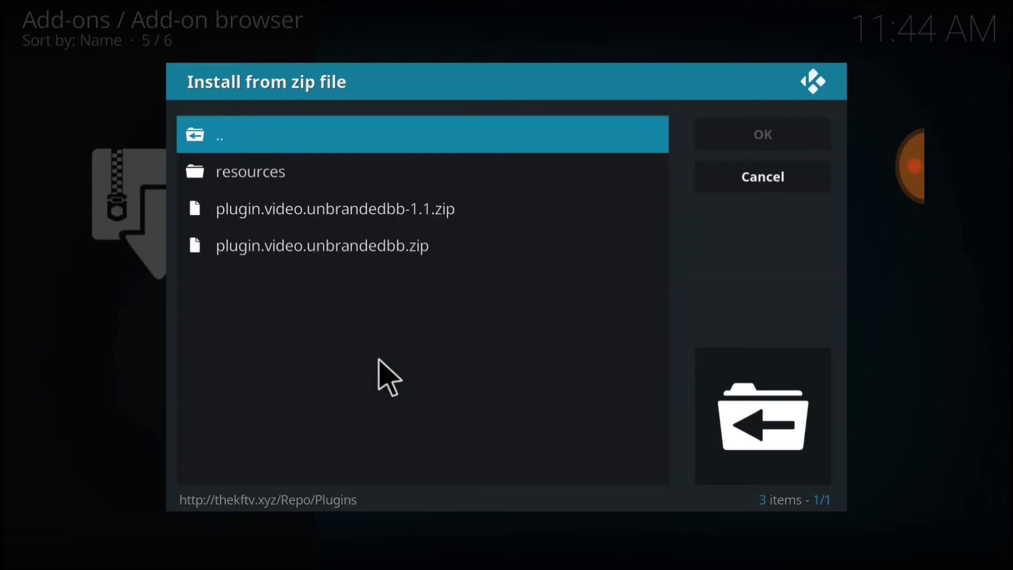
left_click(425, 216)
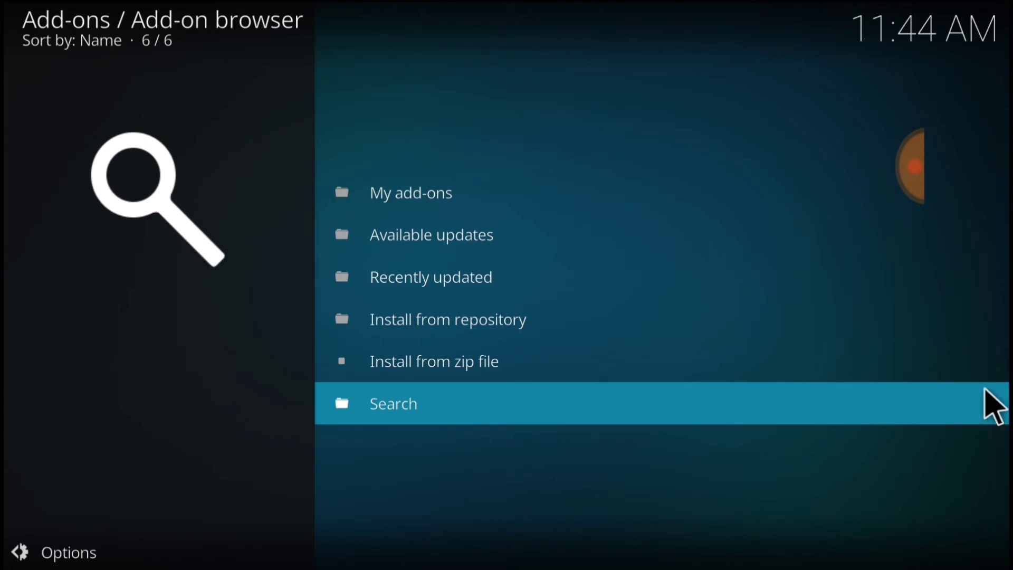
Step: Back out of the add-on browser to the Add-ons overview showing Blockbuster Unbranded
key("Up")
mouse_move(1005, 415)
left_click(977, 475)
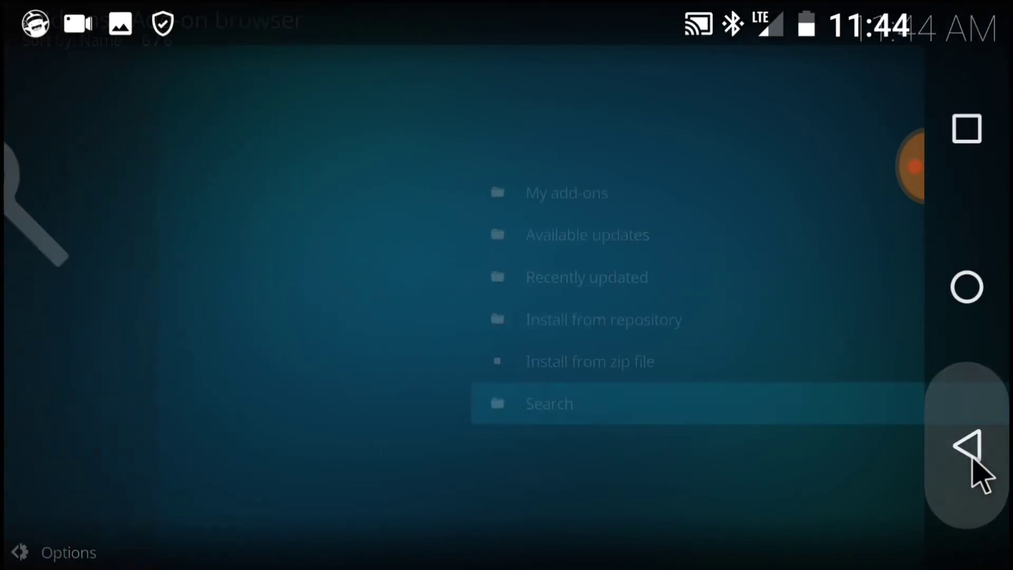
left_click(973, 462)
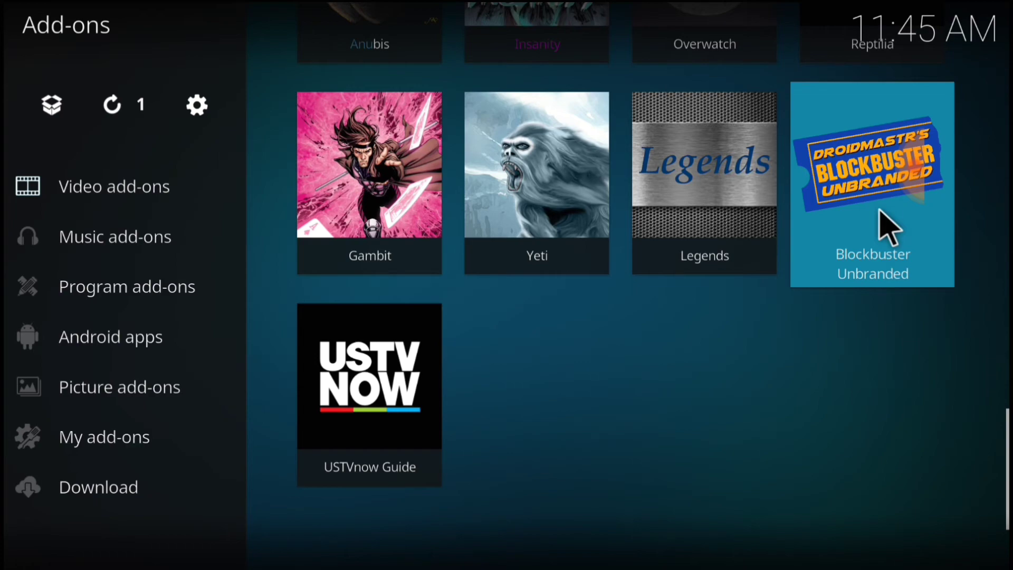
Step: Launch the Blockbuster Unbranded add-on and open its Movies menu
left_click(879, 210)
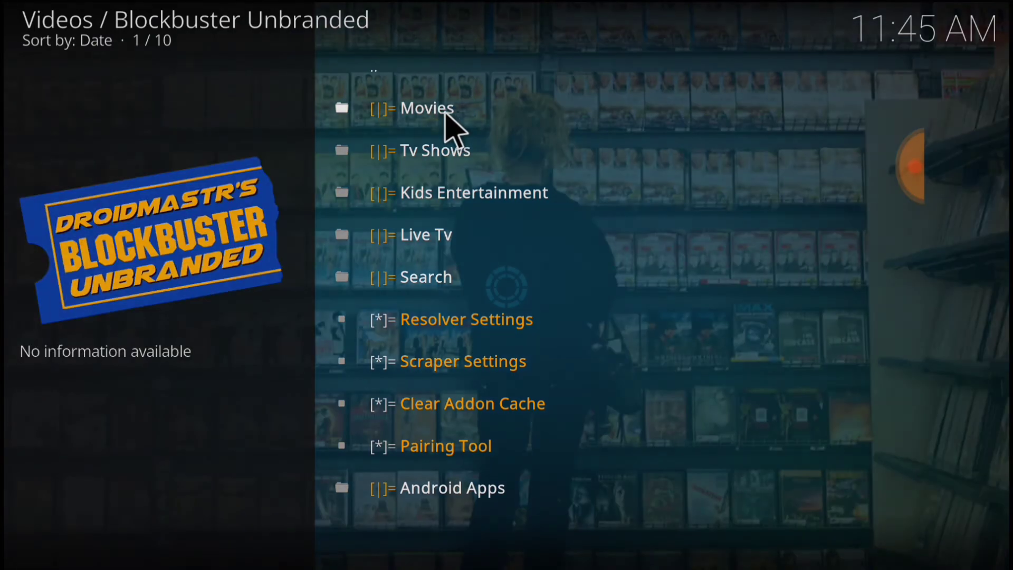
left_click(446, 117)
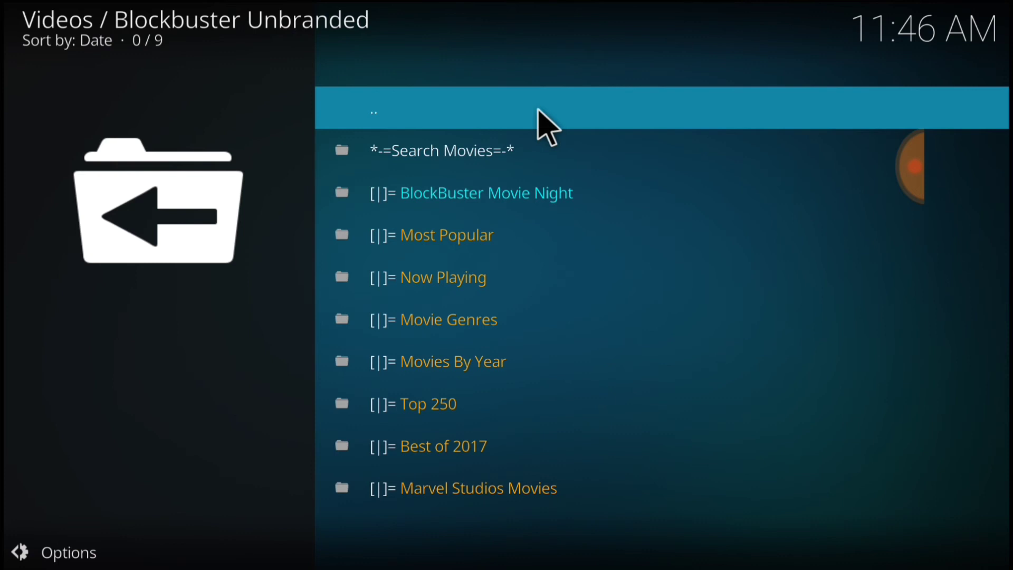
Step: Open BlockBuster Movie Night, browse its film list, then go back
left_click(559, 193)
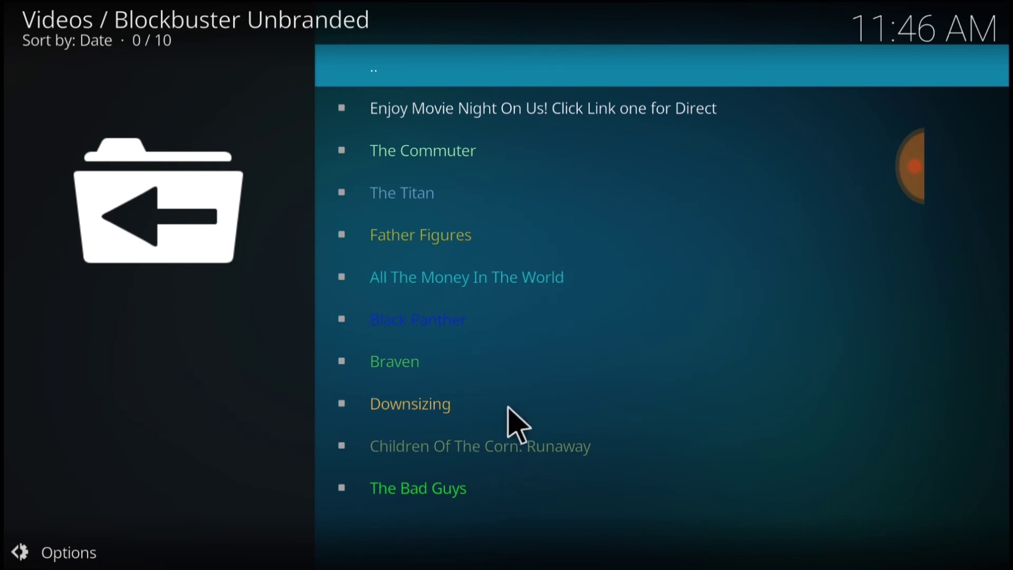
key("Up")
key("Down")
mouse_move(967, 351)
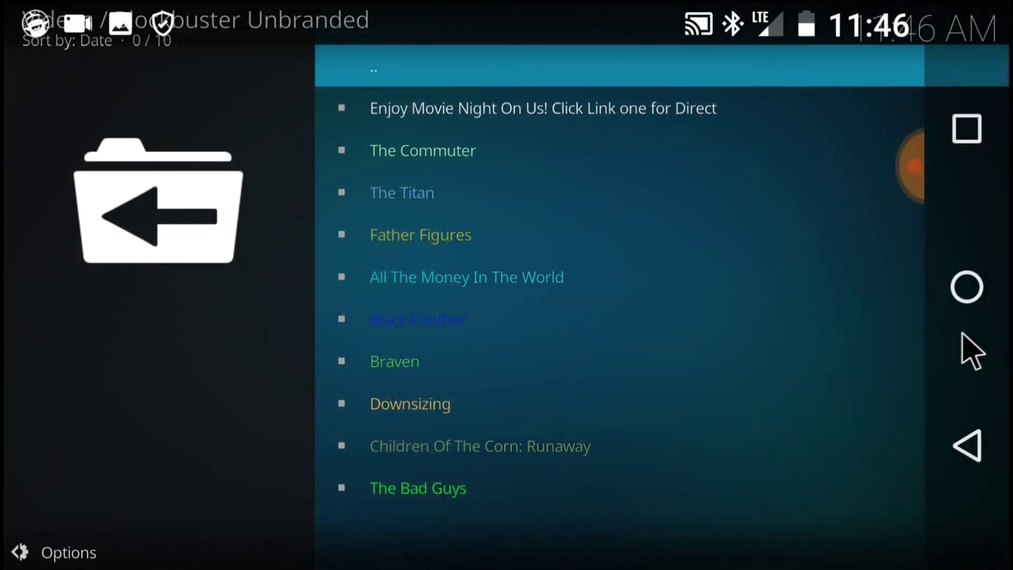
left_click(968, 440)
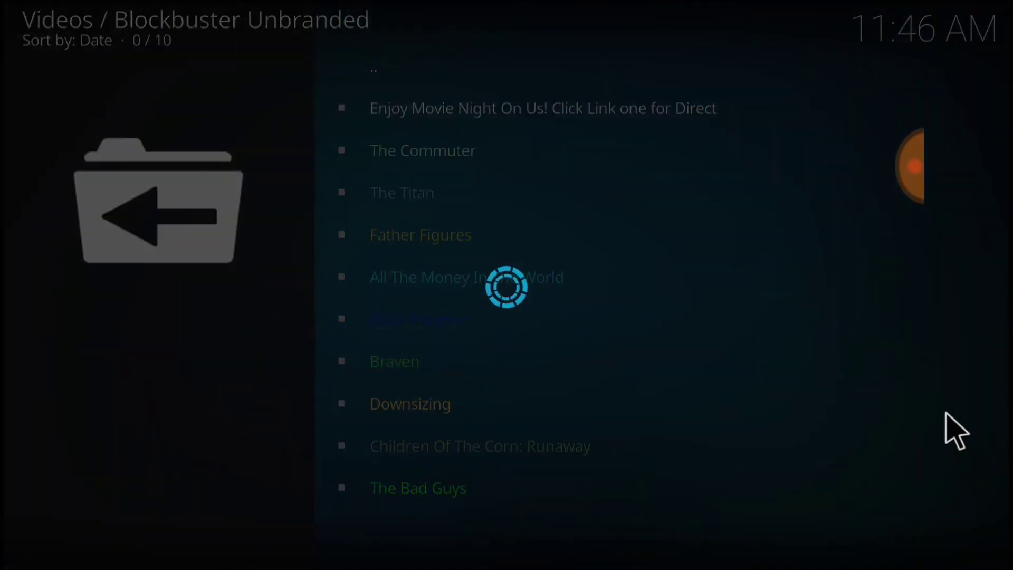
Step: Exit Blockbuster Unbranded back to the Kodi Add-ons overview
left_click(968, 447)
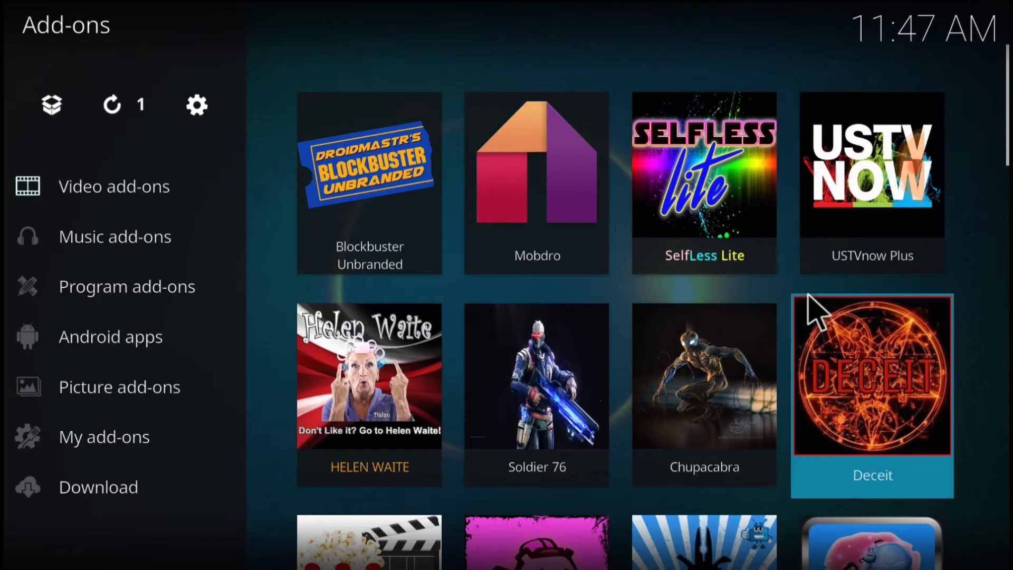